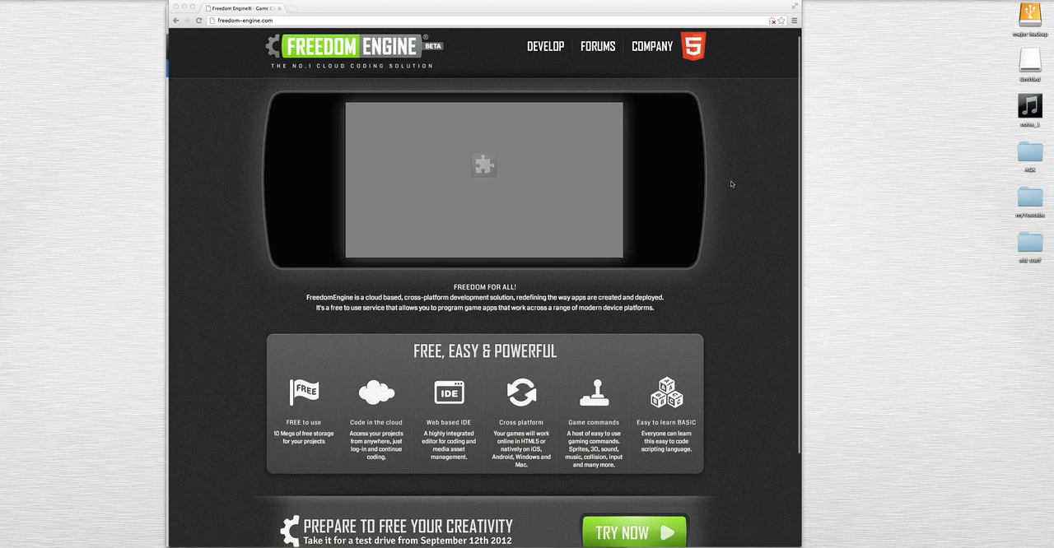
{"action": "scroll", "coordinate": [730, 181], "scroll_direction": "down", "scroll_amount": 4}
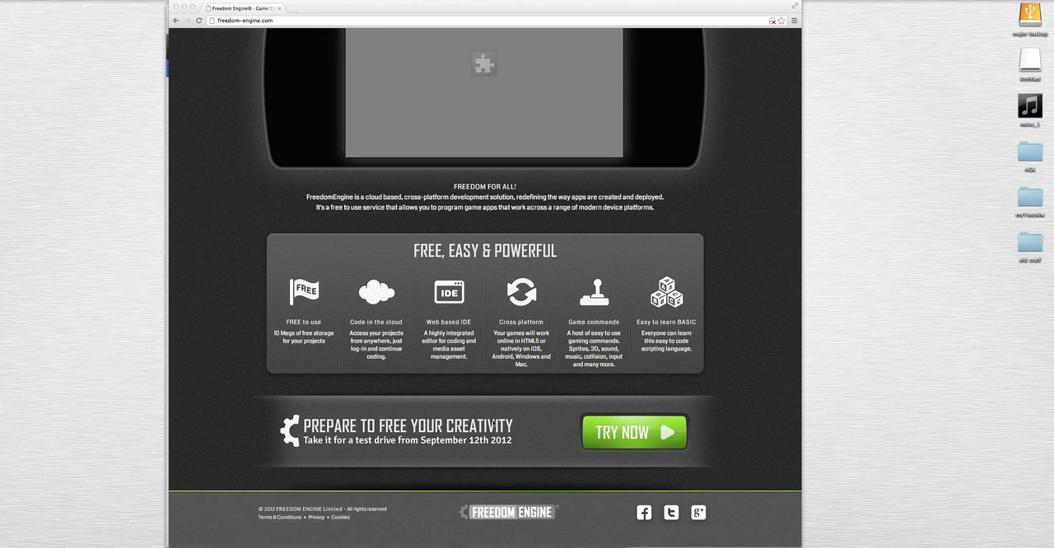
{"action": "scroll", "coordinate": [485, 423], "scroll_direction": "down", "scroll_amount": 1}
{"action": "scroll", "coordinate": [485, 424], "scroll_direction": "up", "scroll_amount": 5}
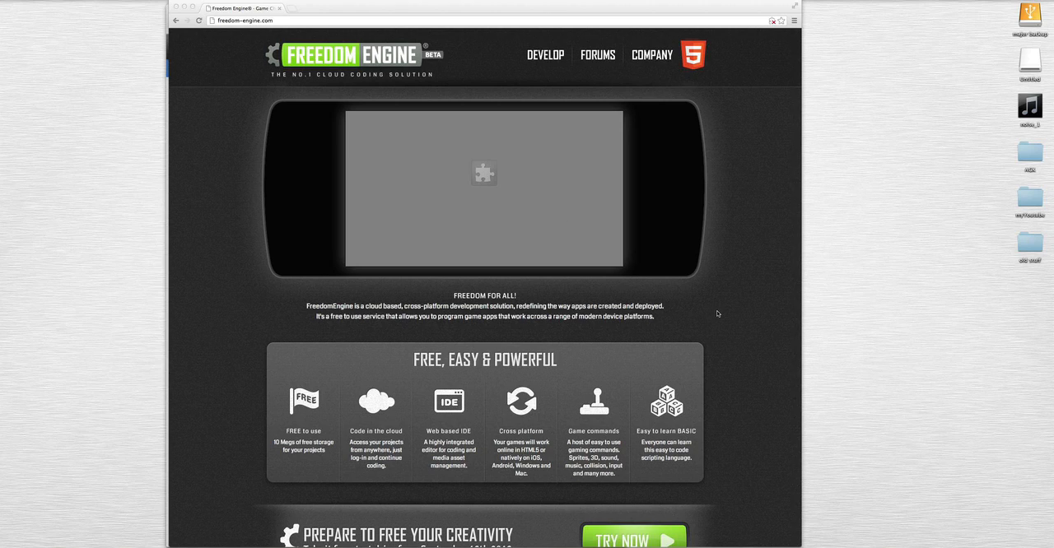
{"action": "scroll", "coordinate": [717, 311], "scroll_direction": "down", "scroll_amount": 4}
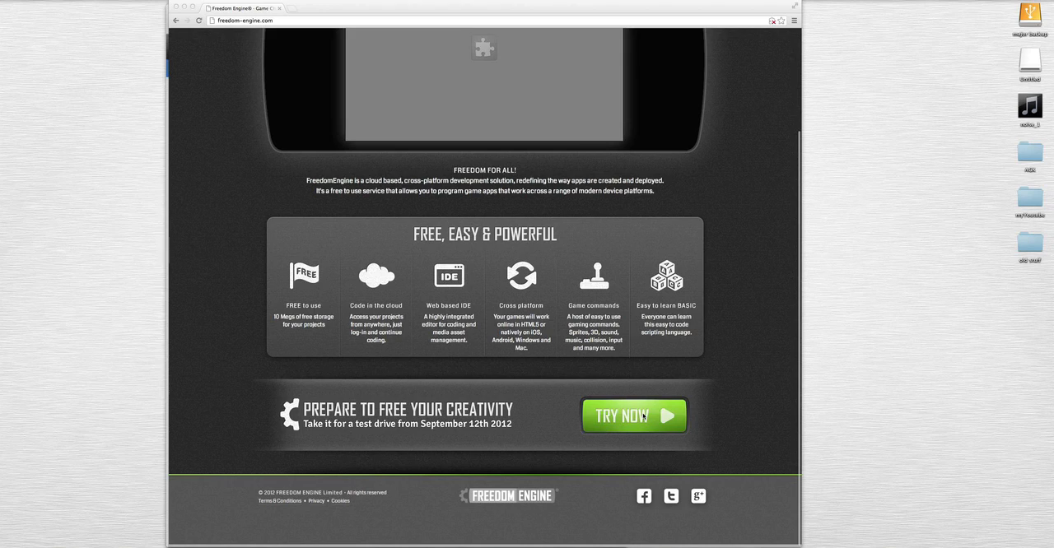
Enter the online IDE via TRY NOW, attempt Deploy with no project, and dismiss 'Nothing to deploy!'.
{"action": "left_click", "coordinate": [643, 418]}
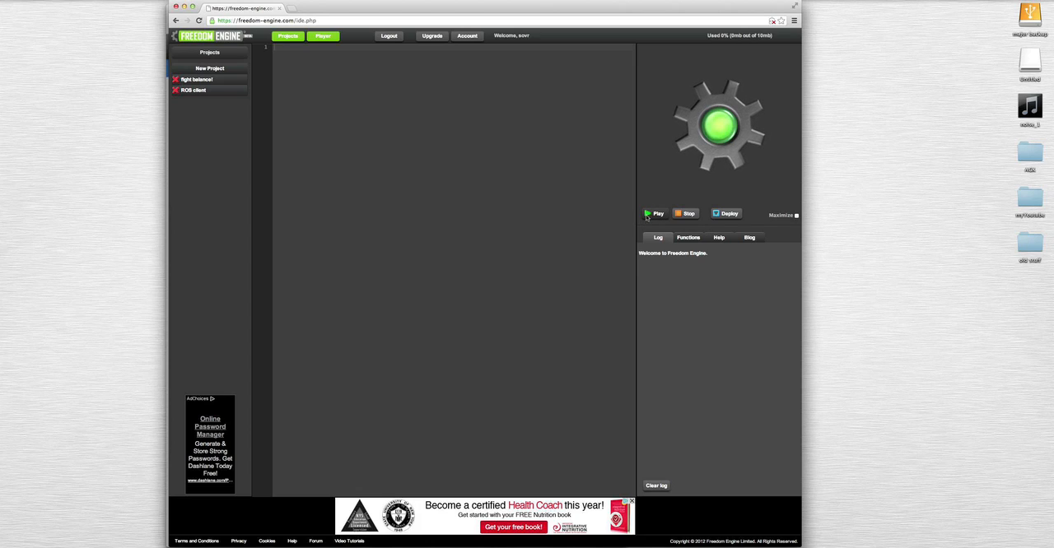
{"action": "left_click", "coordinate": [728, 214]}
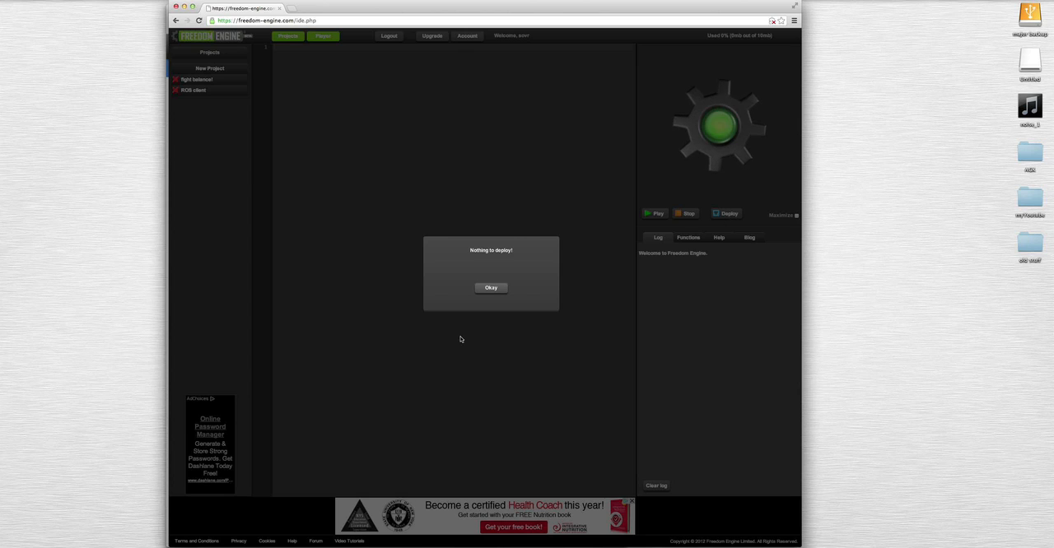
{"action": "left_click", "coordinate": [491, 288]}
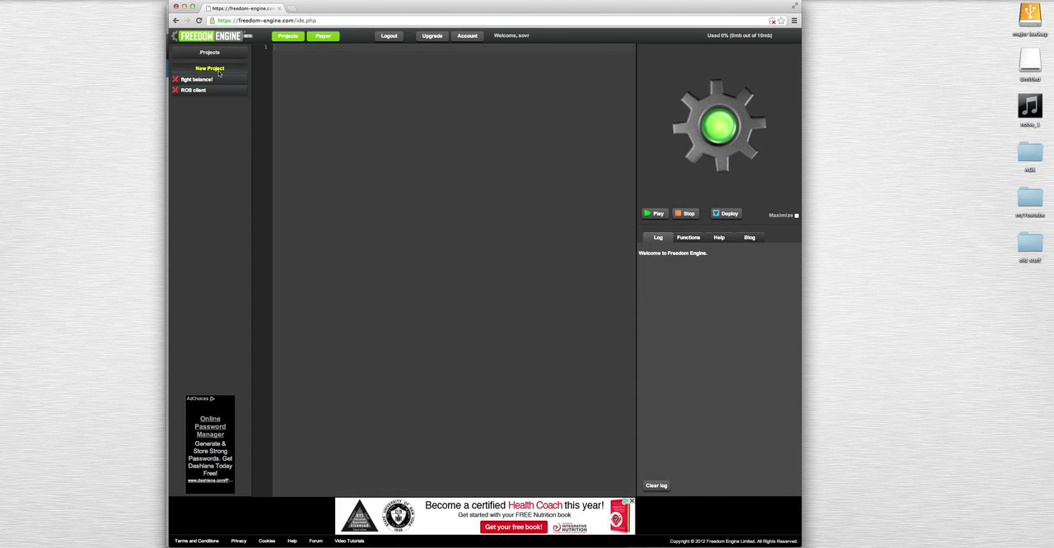
Create a new project named 'hello' containing a Hello World main.fes.
{"action": "left_click", "coordinate": [219, 70]}
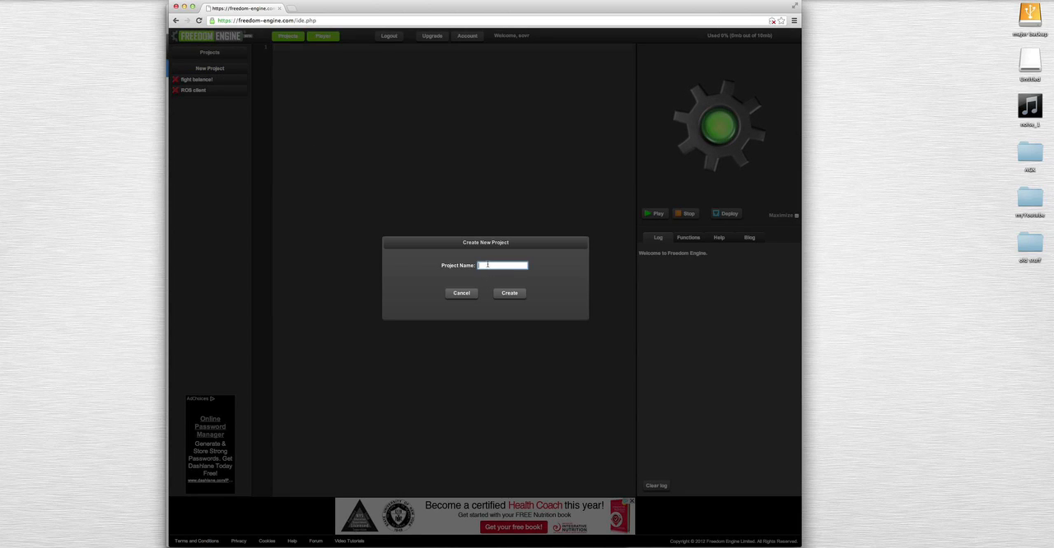
{"action": "type", "text": "hello"}
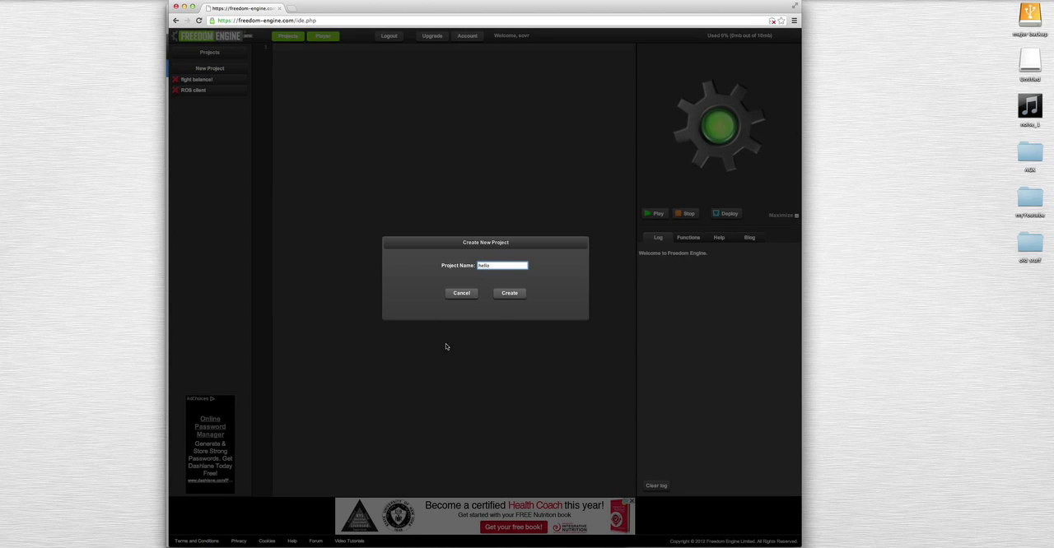
{"action": "left_click", "coordinate": [509, 293]}
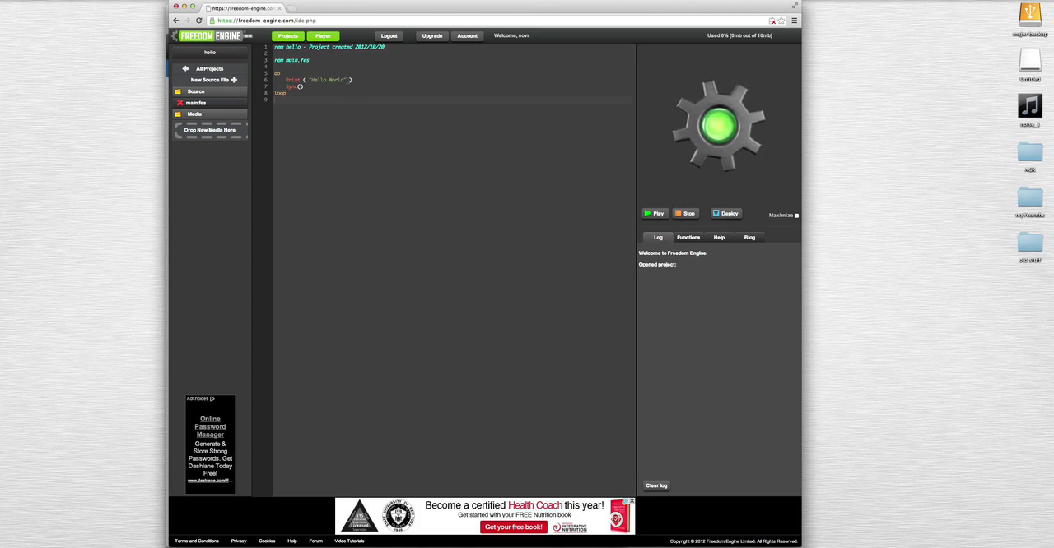
{"action": "left_click", "coordinate": [726, 213]}
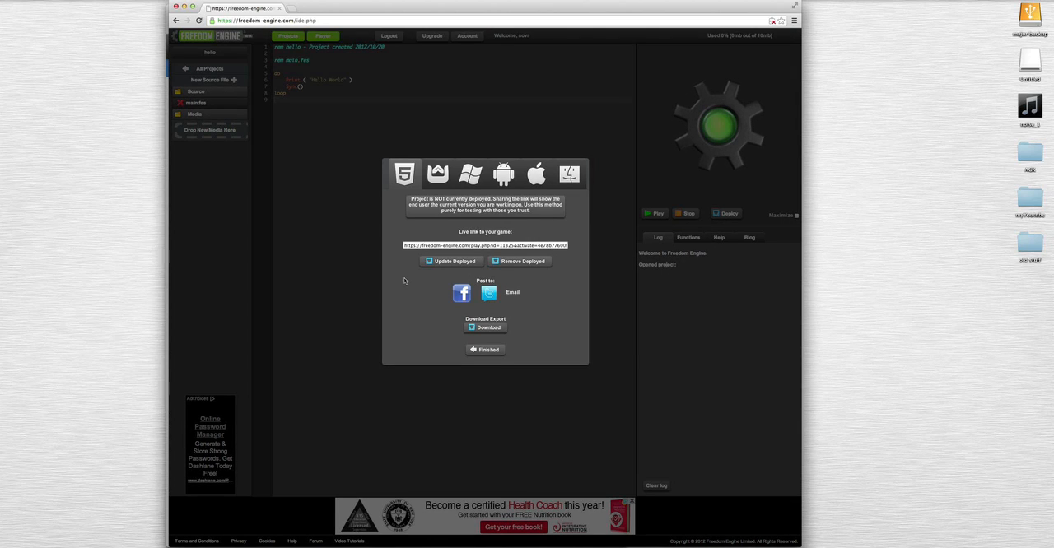
{"action": "left_click", "coordinate": [437, 175]}
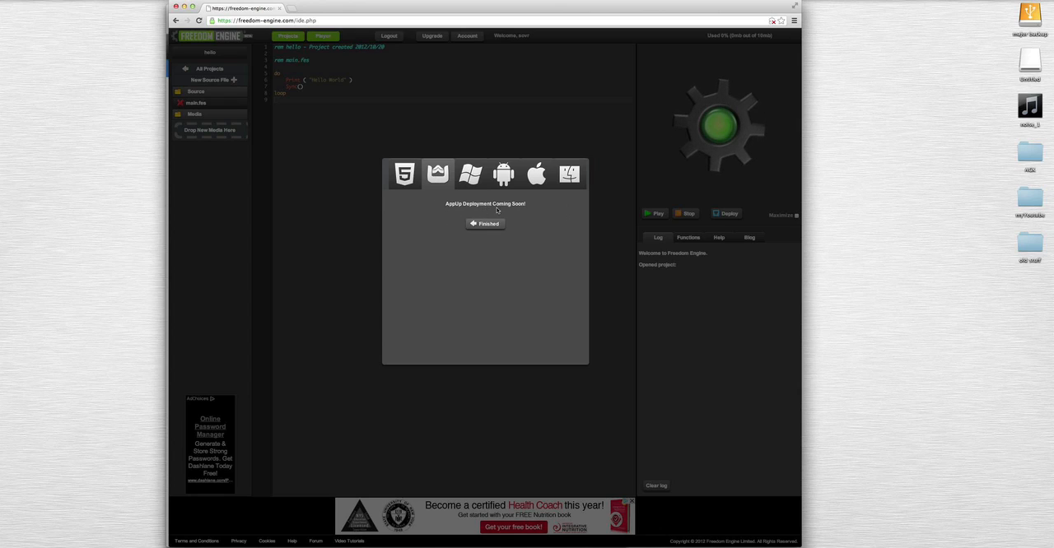
{"action": "left_click", "coordinate": [471, 176]}
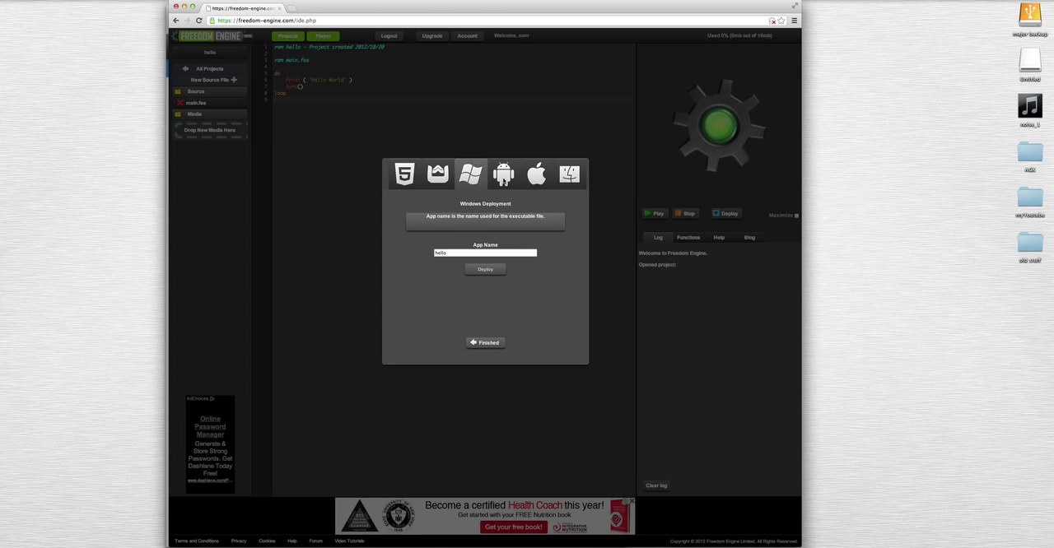
{"action": "left_click", "coordinate": [503, 175]}
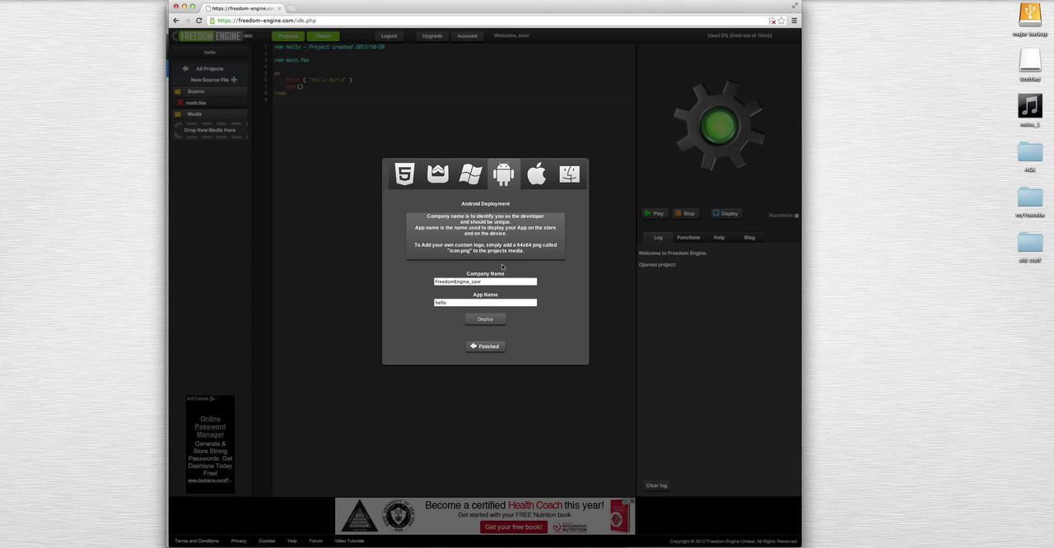
{"action": "left_click", "coordinate": [536, 173]}
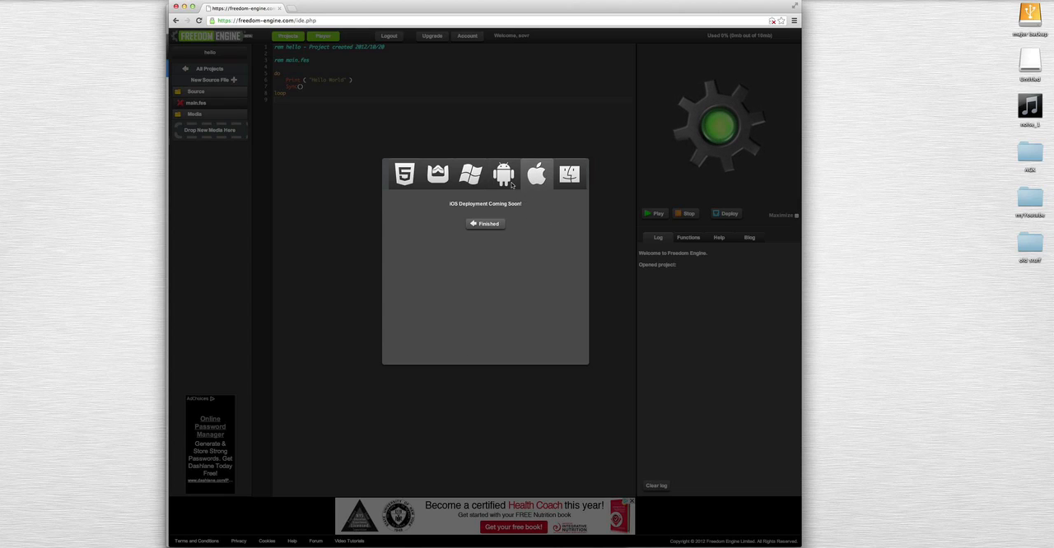
{"action": "left_click", "coordinate": [570, 174]}
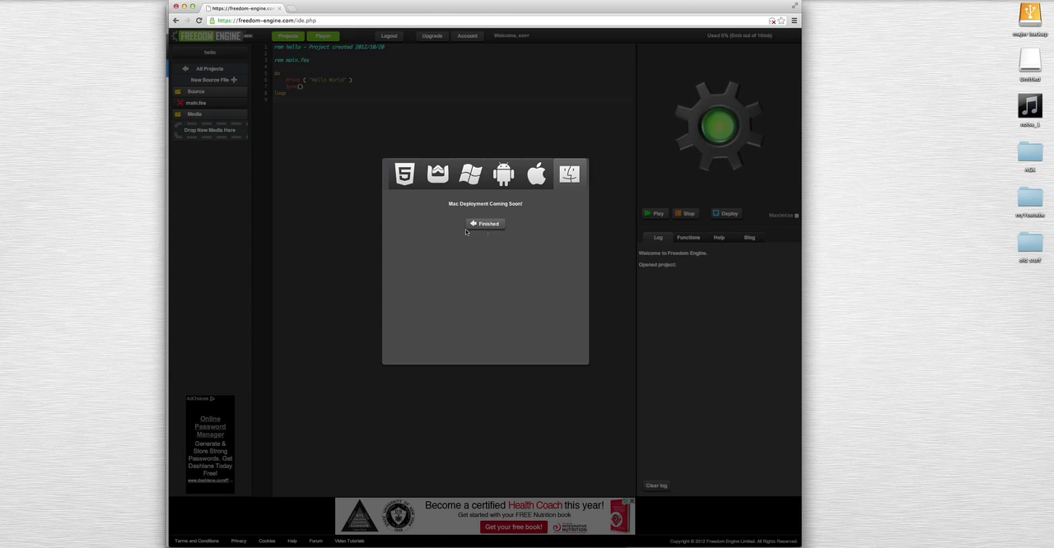
{"action": "left_click", "coordinate": [405, 174]}
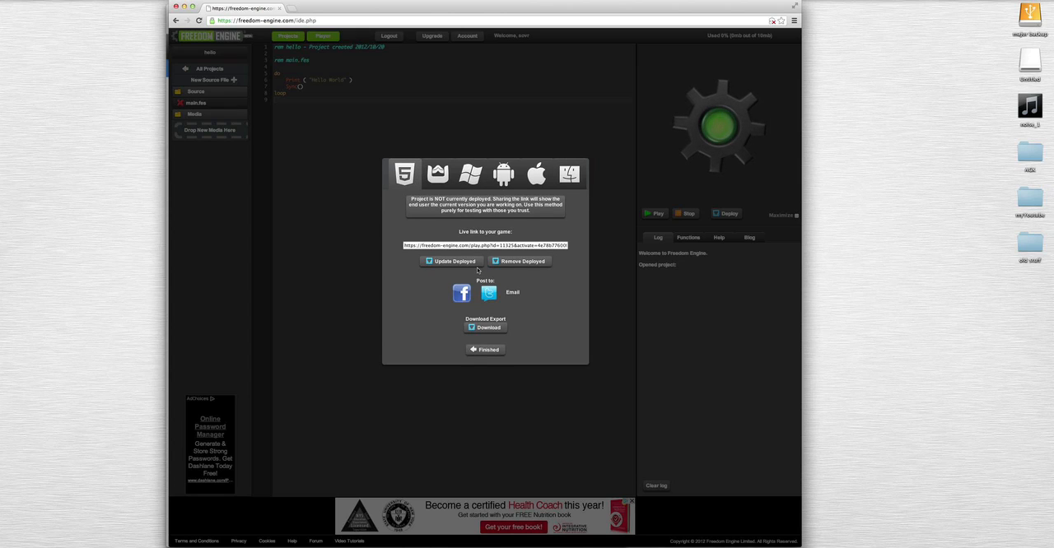
Close the deploy panel and compile-run hello so Hello World shows in the player.
{"action": "left_click", "coordinate": [484, 349]}
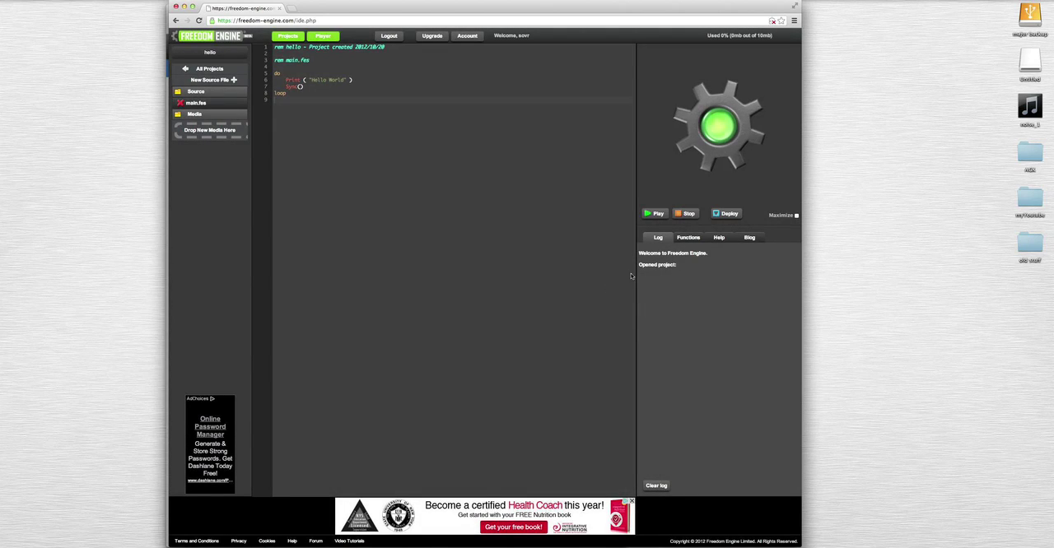
{"action": "left_click", "coordinate": [647, 216]}
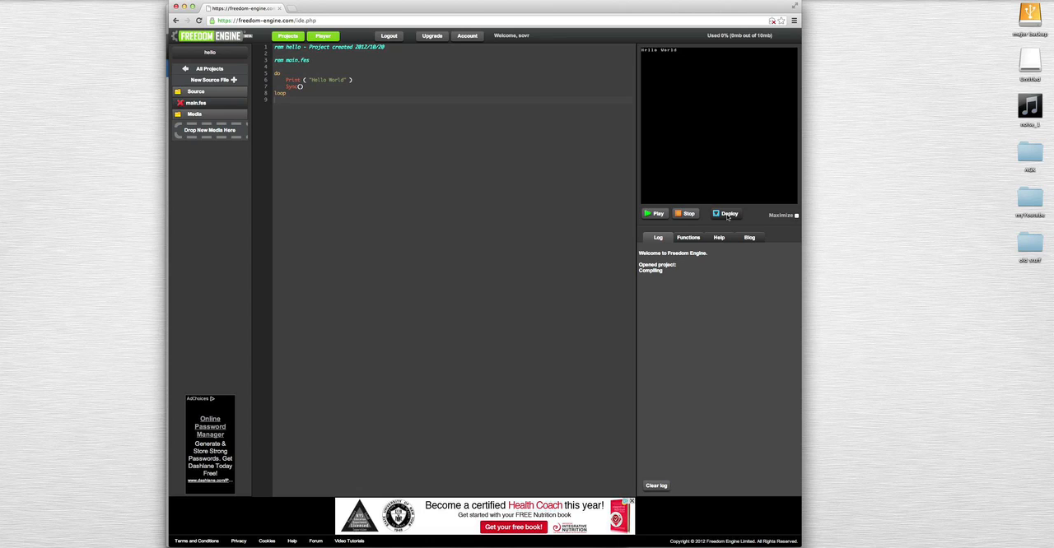
Deploy the current HTML5 version online and dismiss the up-to-date notice.
{"action": "left_click", "coordinate": [727, 214]}
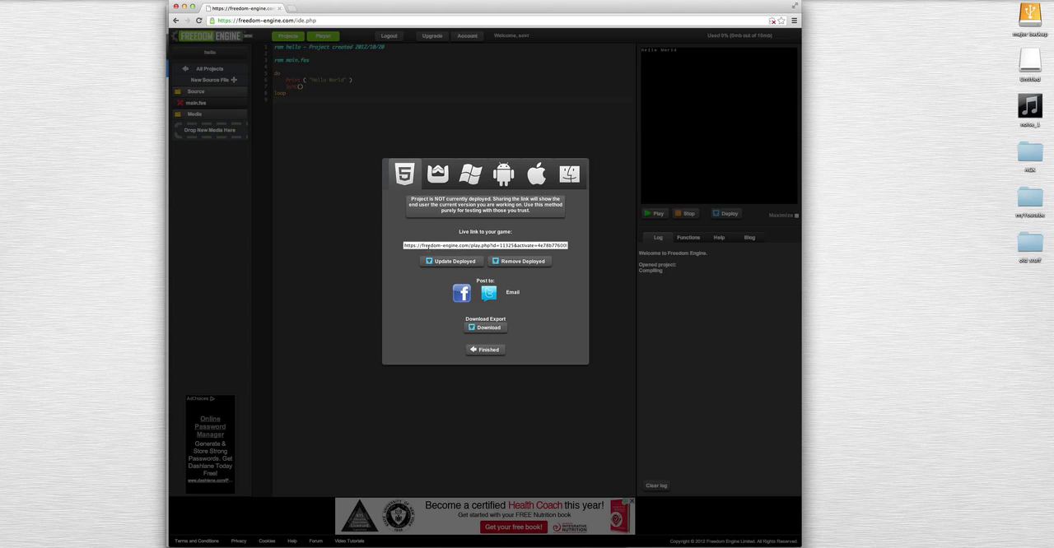
{"action": "left_click", "coordinate": [432, 264]}
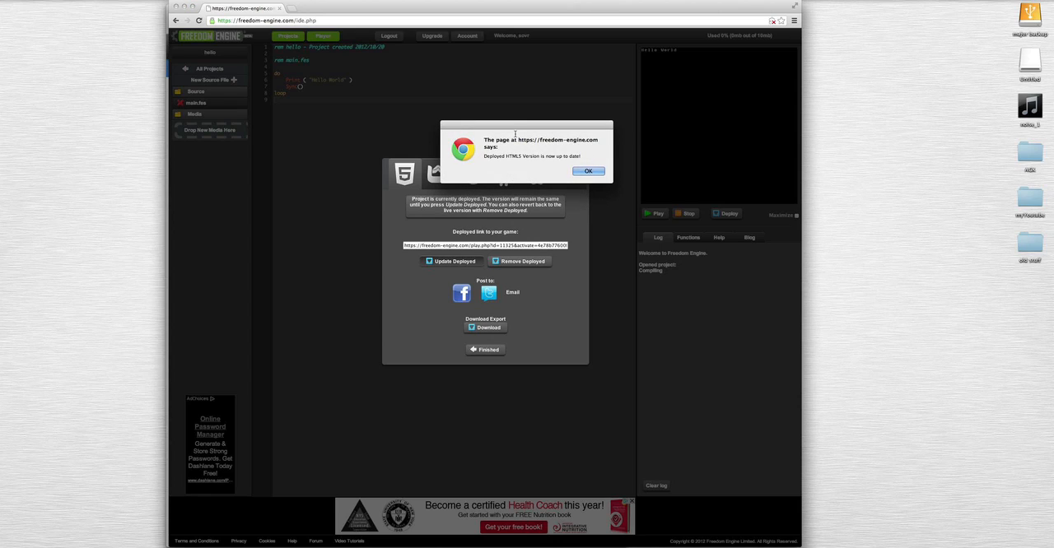
{"action": "left_click", "coordinate": [588, 172]}
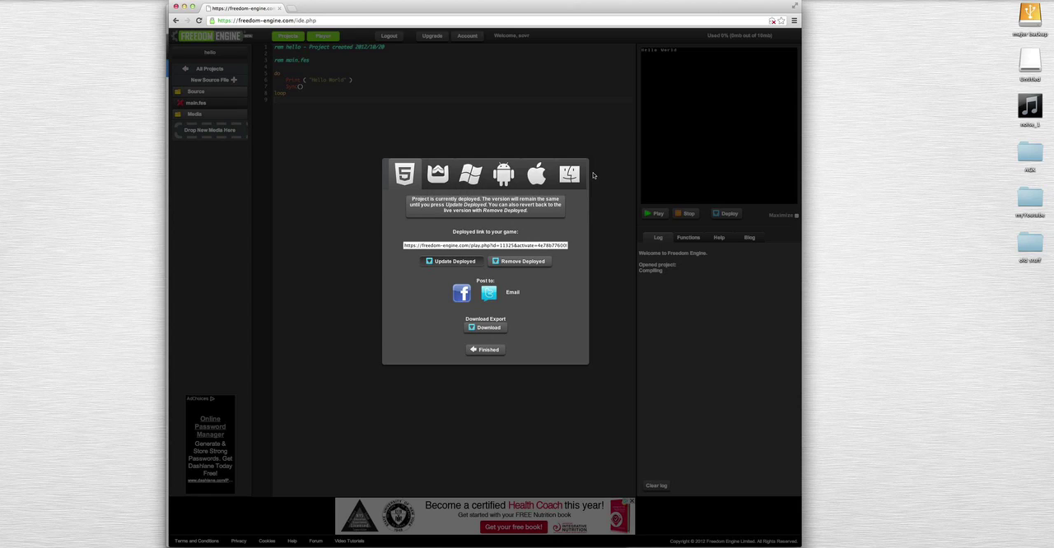
Select the deployed game link and copy it to the clipboard.
{"action": "left_click", "coordinate": [545, 245]}
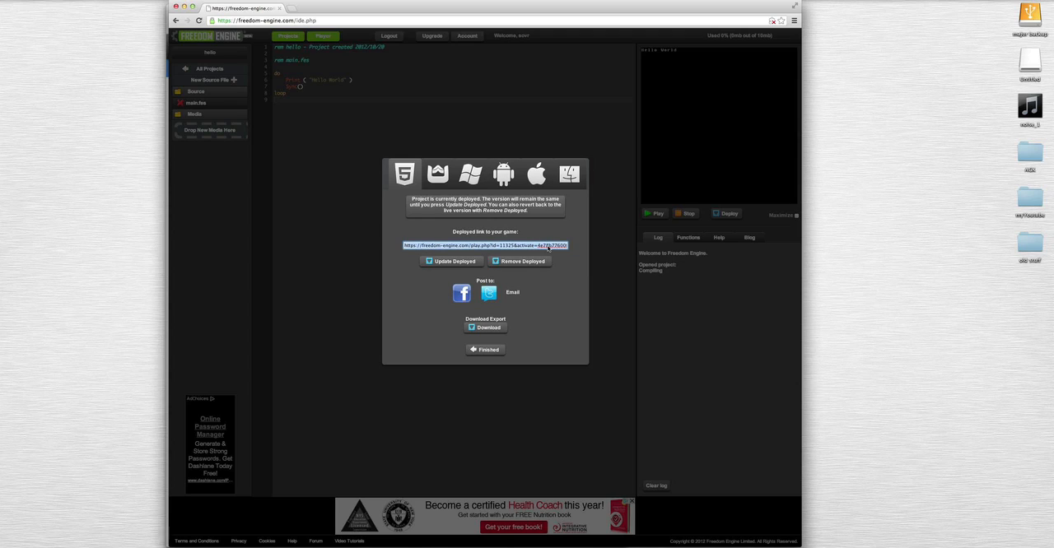
{"action": "right_click", "coordinate": [546, 245]}
{"action": "left_click", "coordinate": [564, 279]}
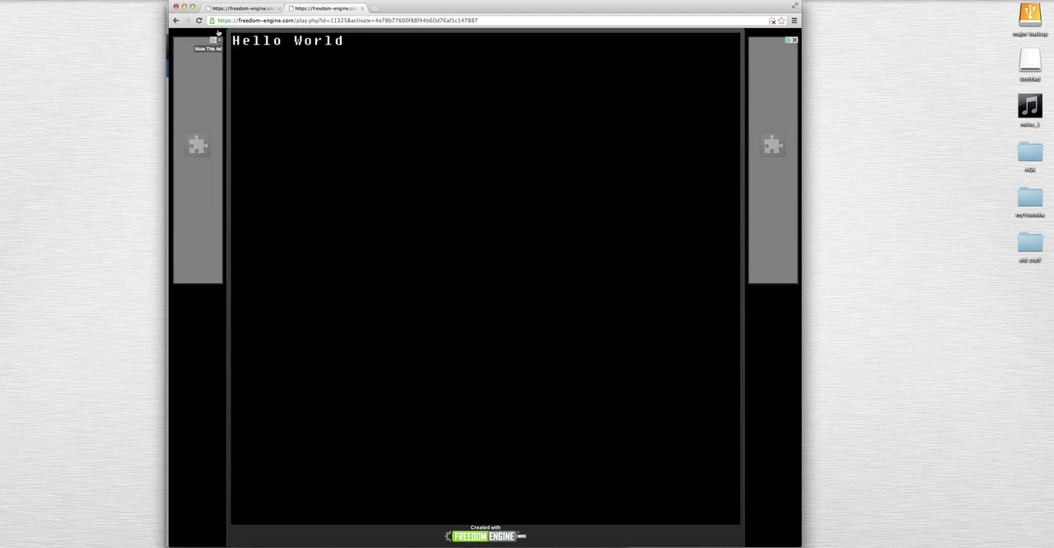
Return from the played game tab to the hello project's code editor tab.
{"action": "left_click", "coordinate": [239, 8]}
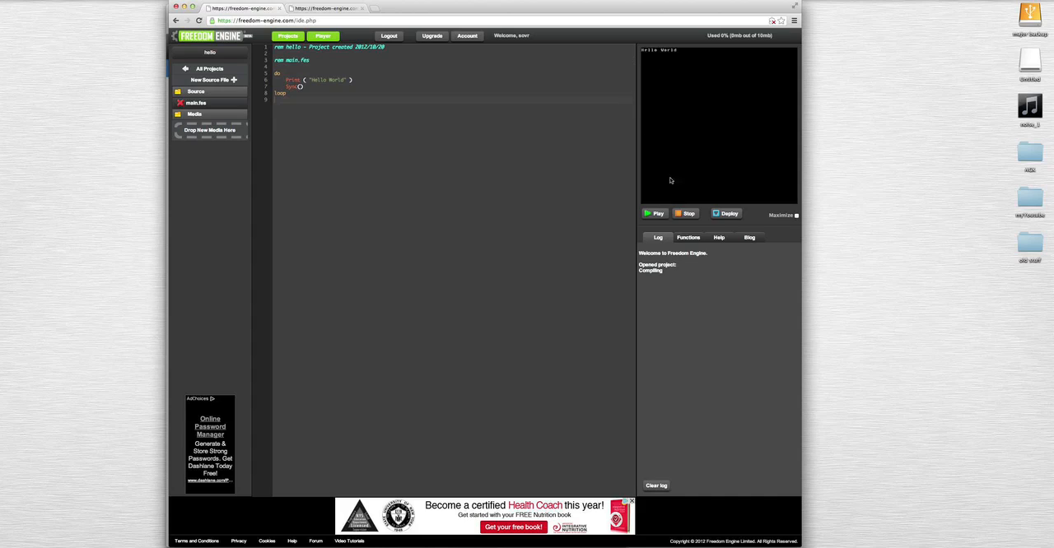
Reopen the deploy panel for the hello project.
{"action": "left_click", "coordinate": [731, 215]}
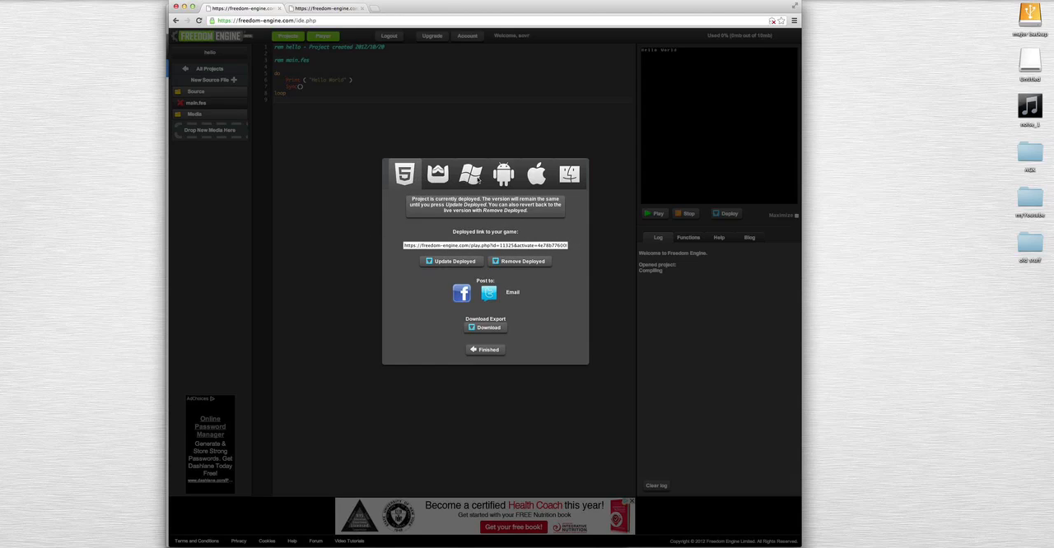
Switch to the Android export settings and build the hello APK download.
{"action": "left_click", "coordinate": [470, 174]}
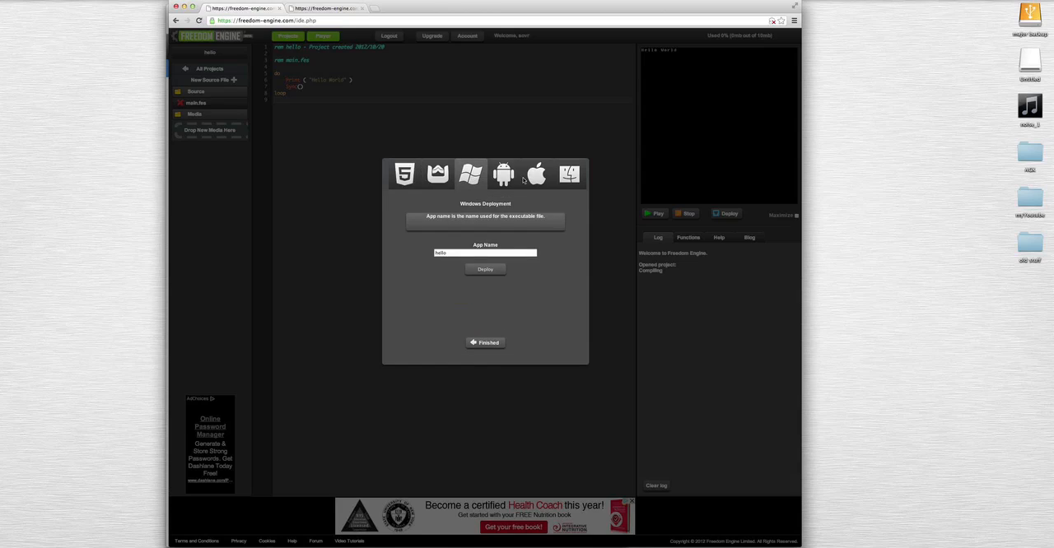
{"action": "left_click", "coordinate": [504, 174]}
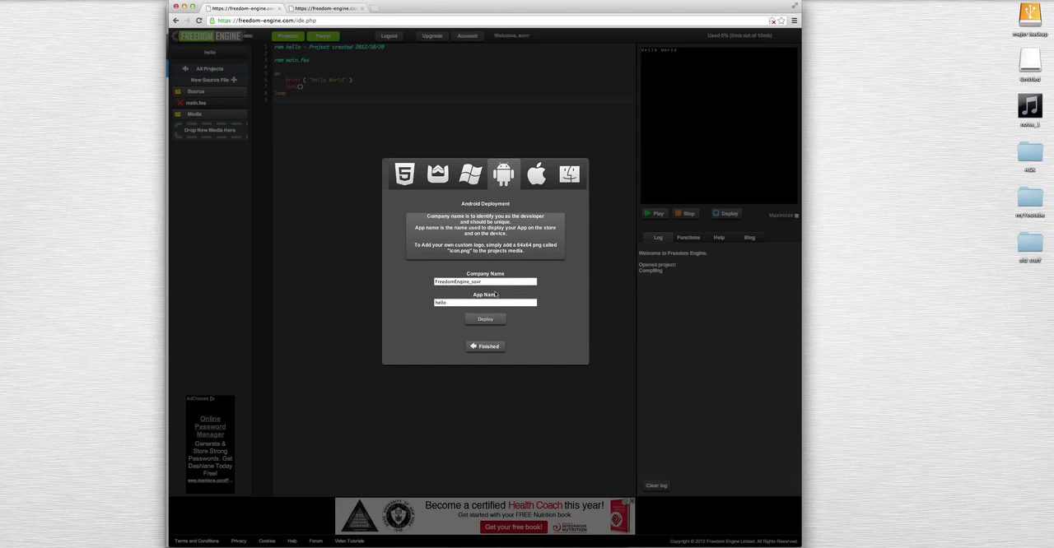
{"action": "left_click", "coordinate": [491, 320]}
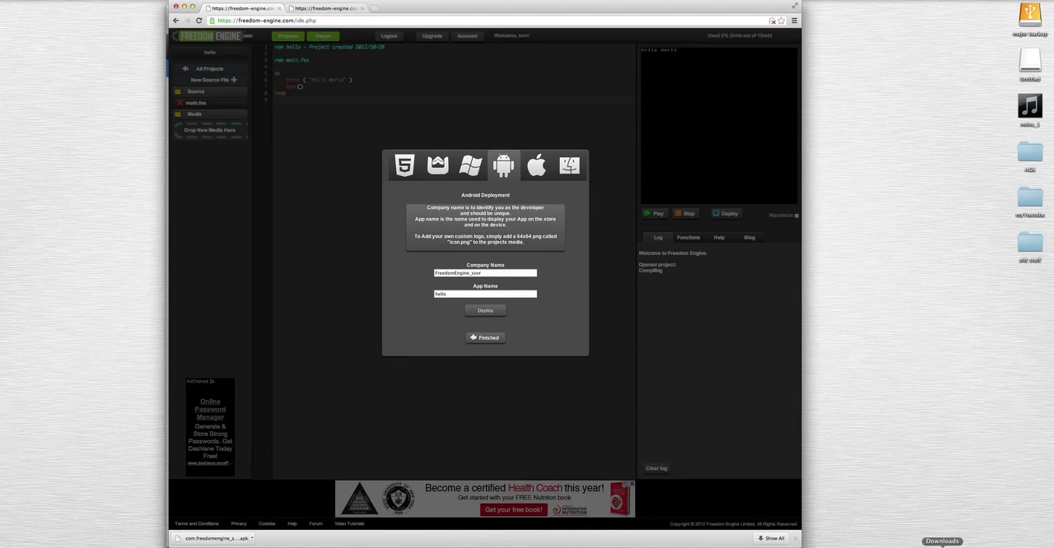
Move the downloaded APK from the Downloads stack onto the desktop.
{"action": "left_click", "coordinate": [942, 543]}
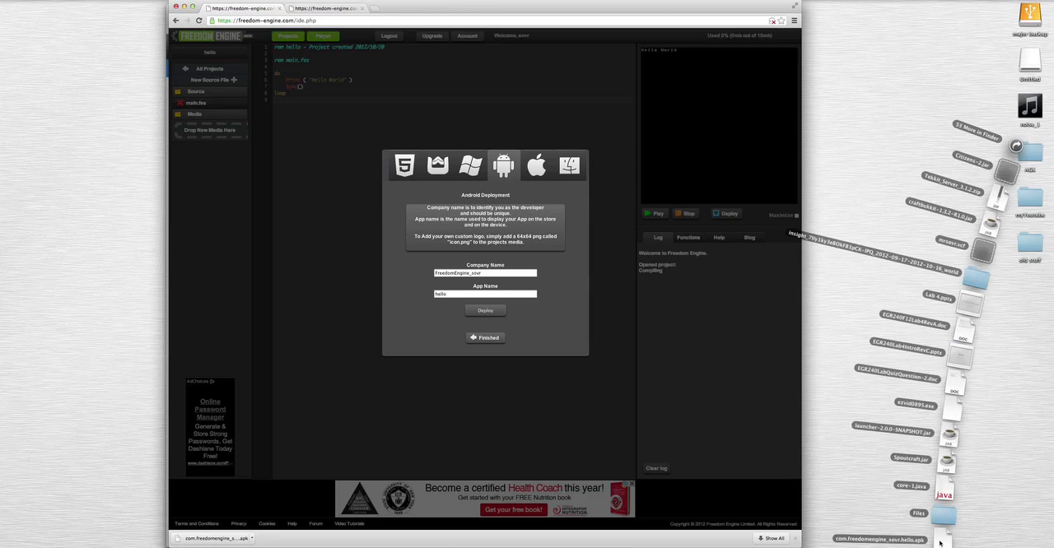
{"action": "left_click_drag", "start_coordinate": [918, 514], "coordinate": [859, 284]}
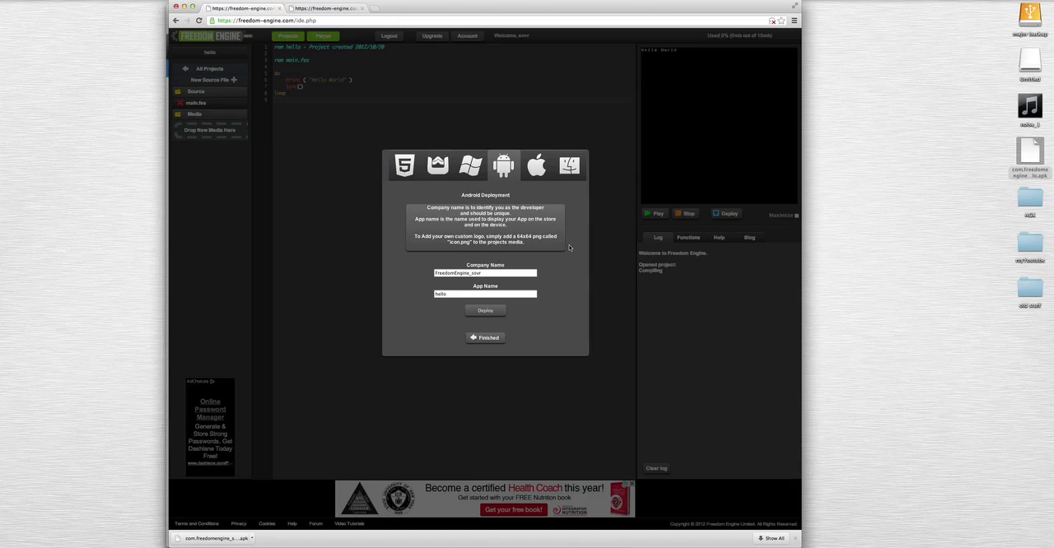
Build the Windows export and place the downloaded hello.zip on the desktop.
{"action": "left_click", "coordinate": [471, 166]}
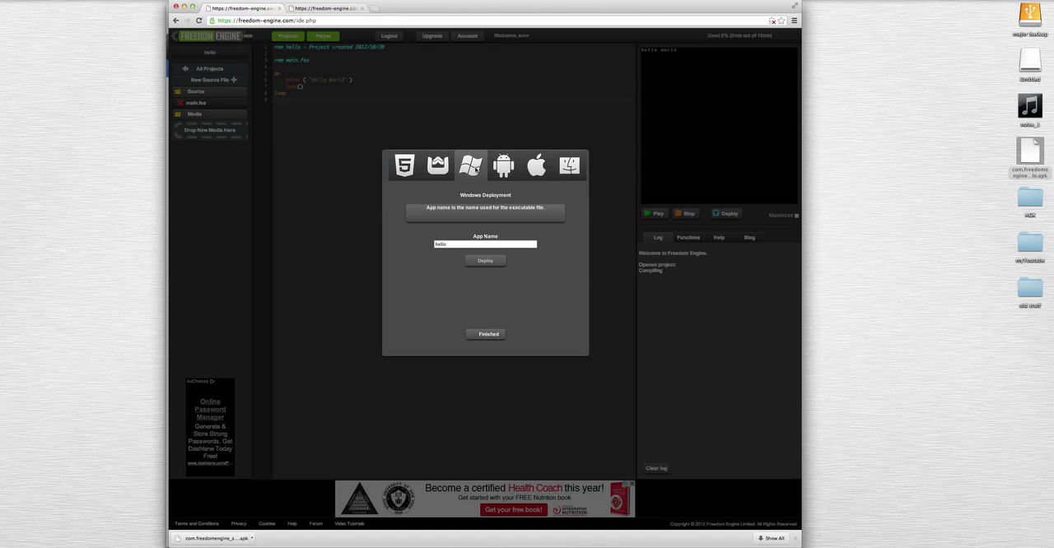
{"action": "left_click", "coordinate": [485, 261]}
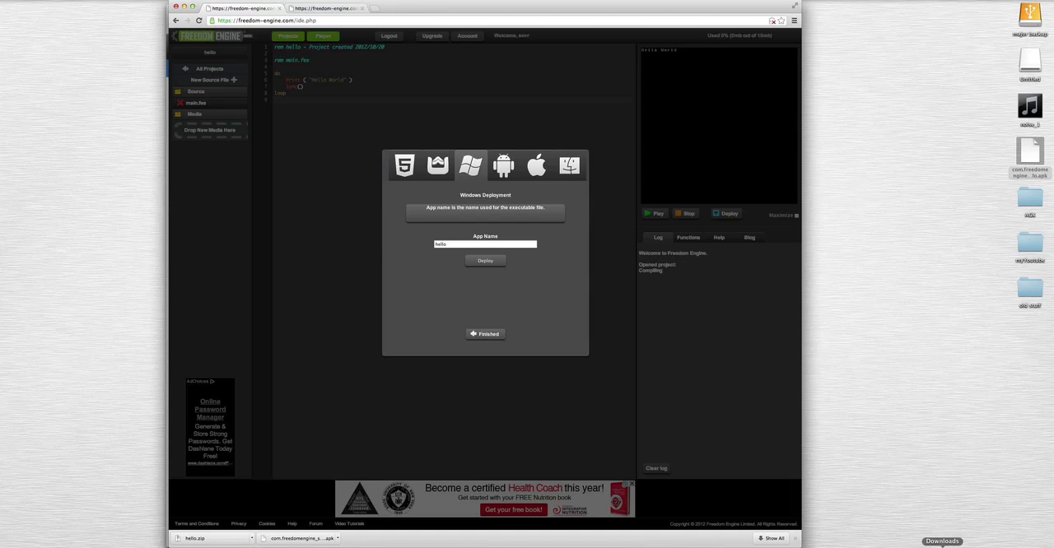
{"action": "left_click", "coordinate": [940, 542]}
{"action": "mouse_move", "coordinate": [939, 494]}
{"action": "left_mouse_down"}
{"action": "mouse_move", "coordinate": [868, 320]}
{"action": "mouse_move", "coordinate": [903, 273]}
{"action": "left_mouse_up"}
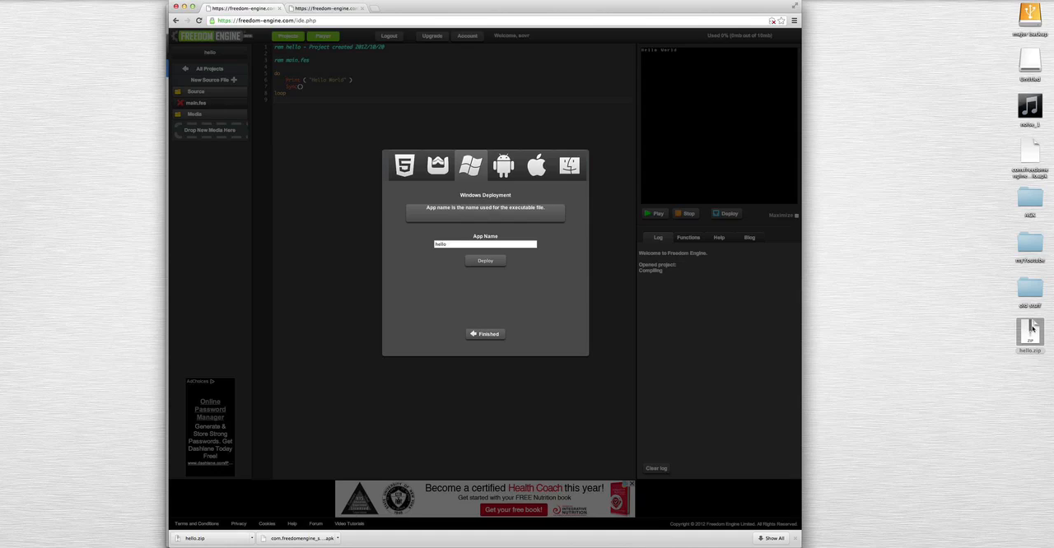
Extract hello.zip and verify the hello folder holds hello.exe, media and setup.agc.
{"action": "left_click", "coordinate": [1031, 331]}
{"action": "double_click", "coordinate": [1030, 331]}
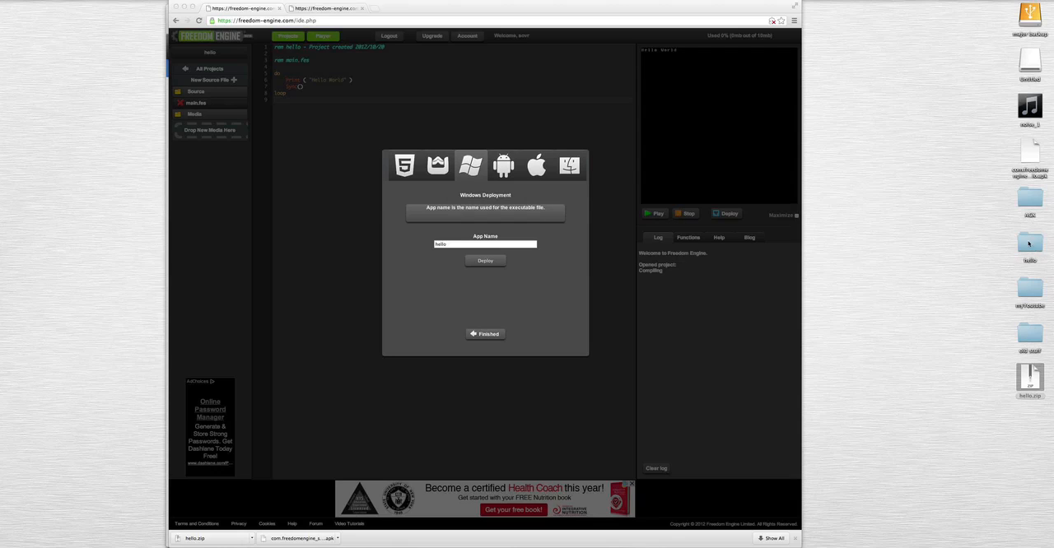
{"action": "left_click", "coordinate": [1029, 245]}
{"action": "double_click", "coordinate": [1029, 247]}
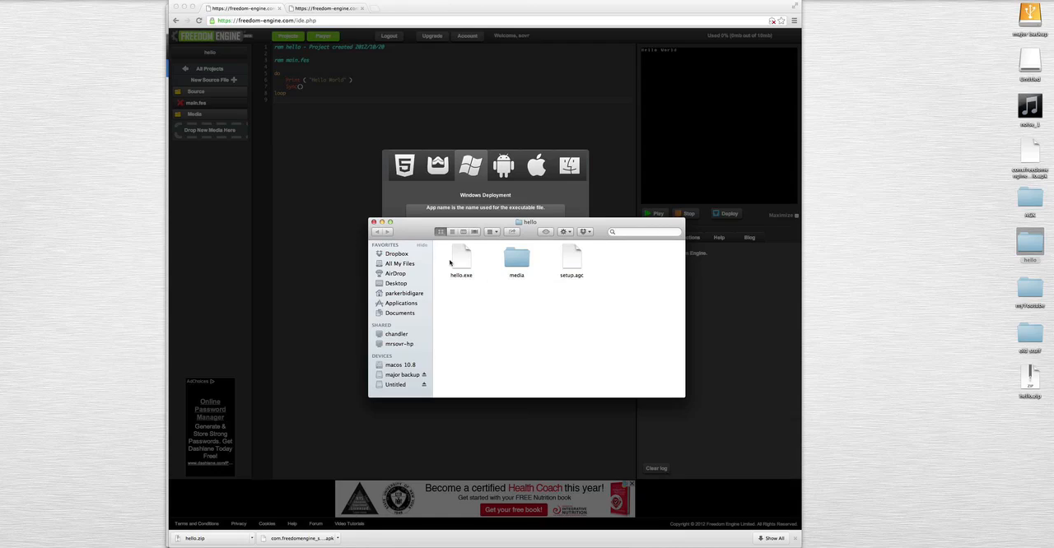
{"action": "left_click", "coordinate": [373, 222]}
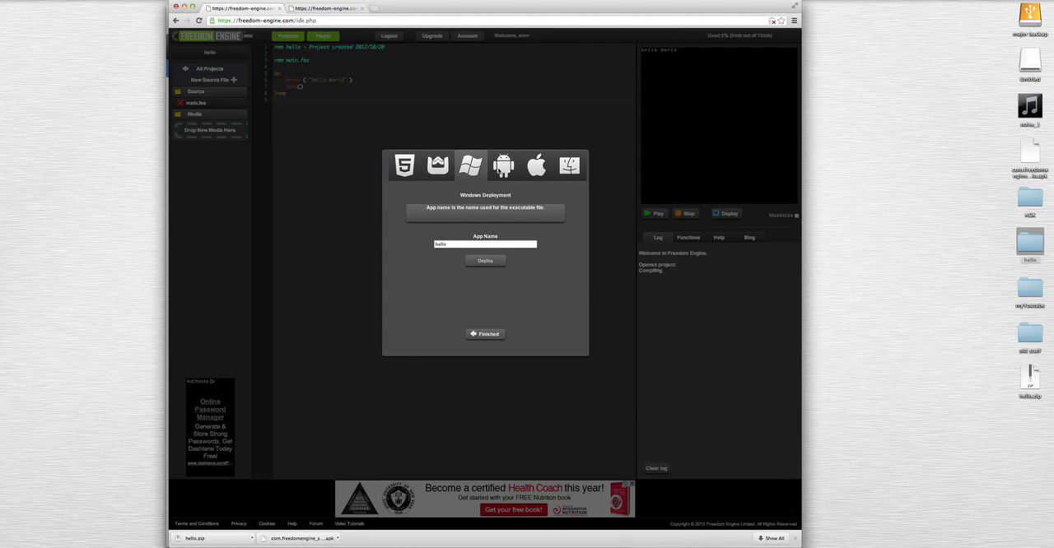
View the coming-soon AppUp export tab, then close the deploy panel.
{"action": "left_click", "coordinate": [440, 170]}
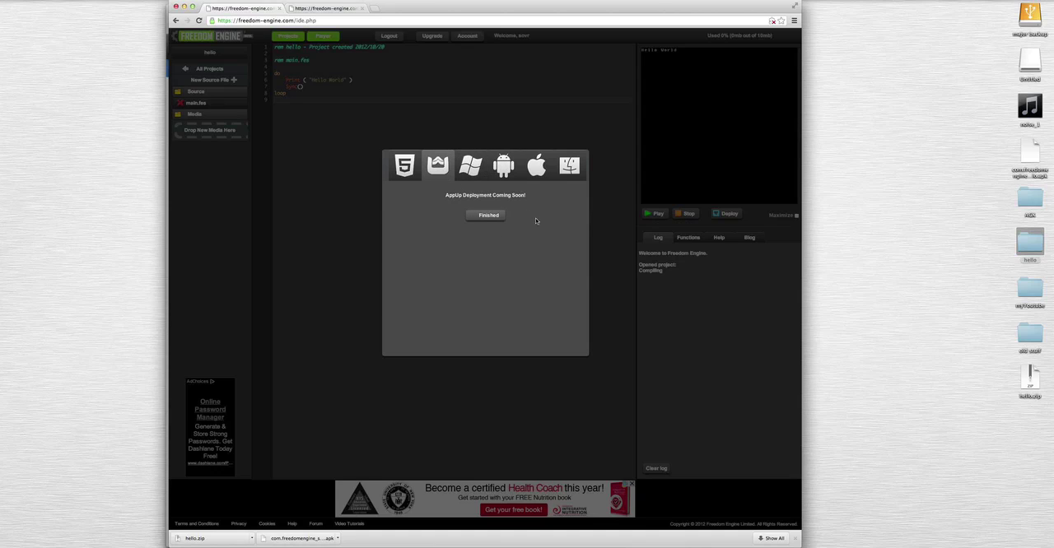
{"action": "left_click", "coordinate": [491, 217]}
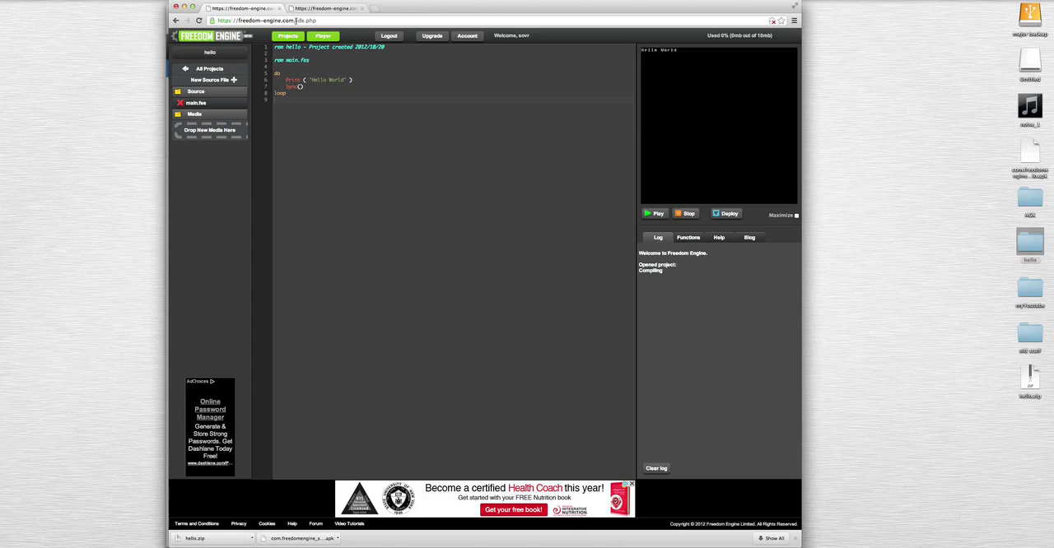
{"action": "left_click_drag", "start_coordinate": [295, 21], "coordinate": [315, 20]}
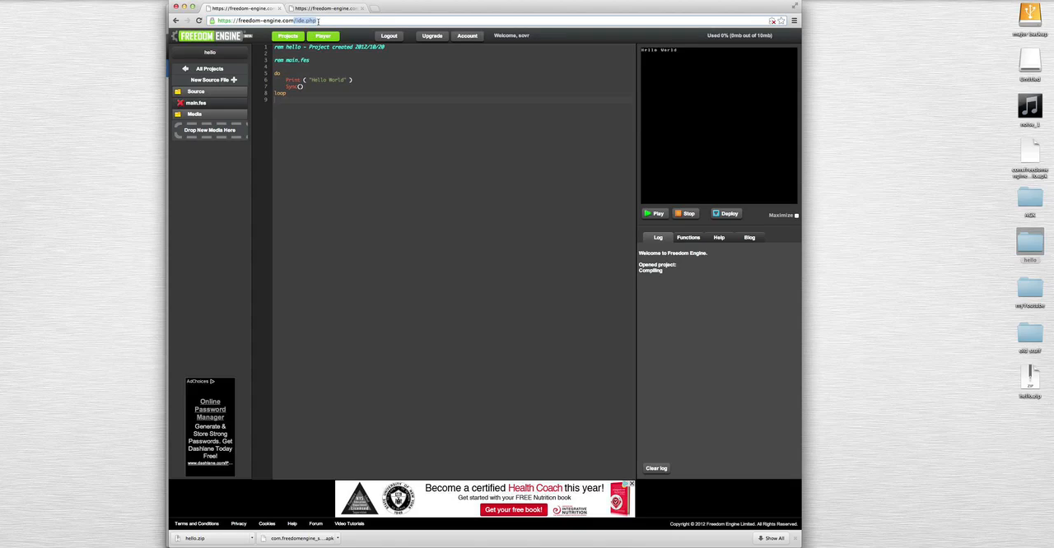